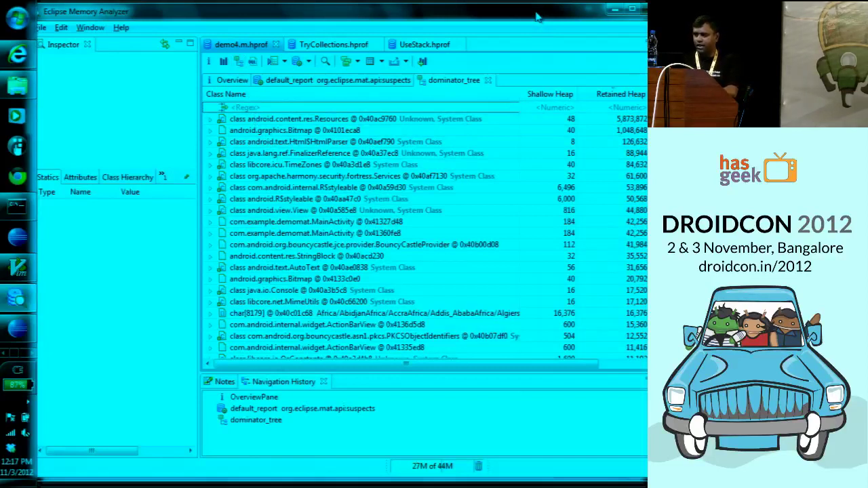
Open the class histogram of demo4.m.hprof and widen its Class Name column to show full names.
left_click_drag(536, 16, 508, 16)
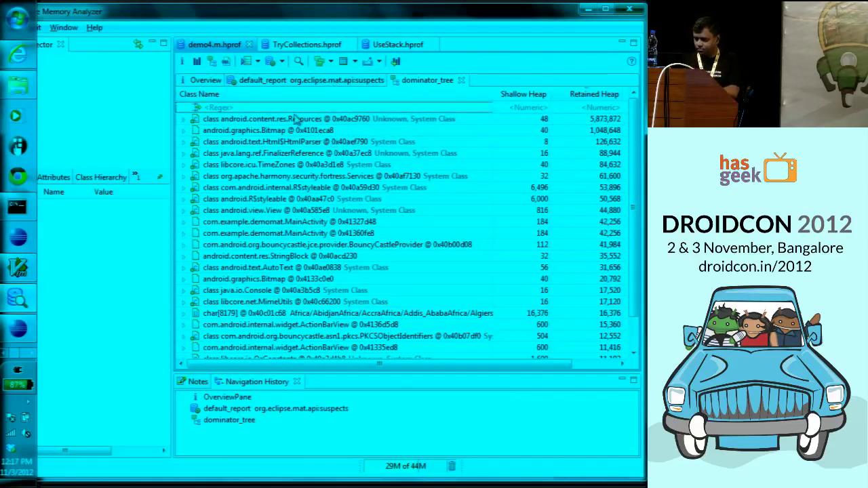
left_click(197, 62)
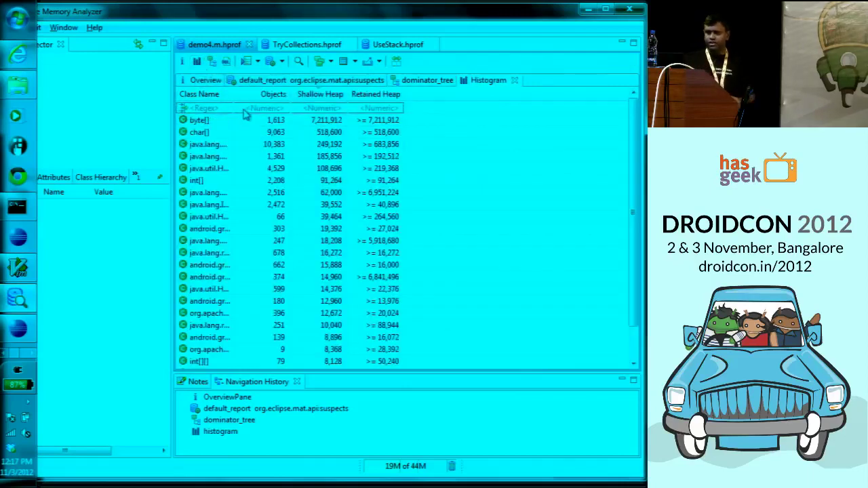
left_click_drag(233, 94, 348, 94)
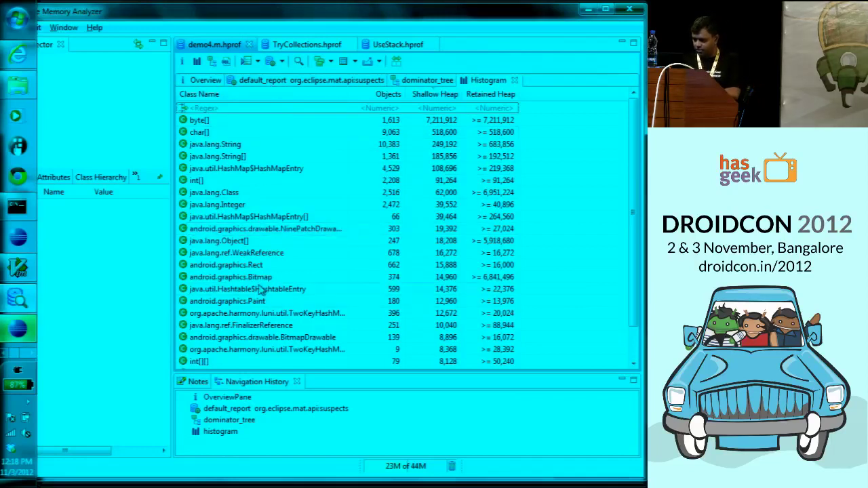
Filter the histogram's class names by MainActivity.
left_click(232, 107)
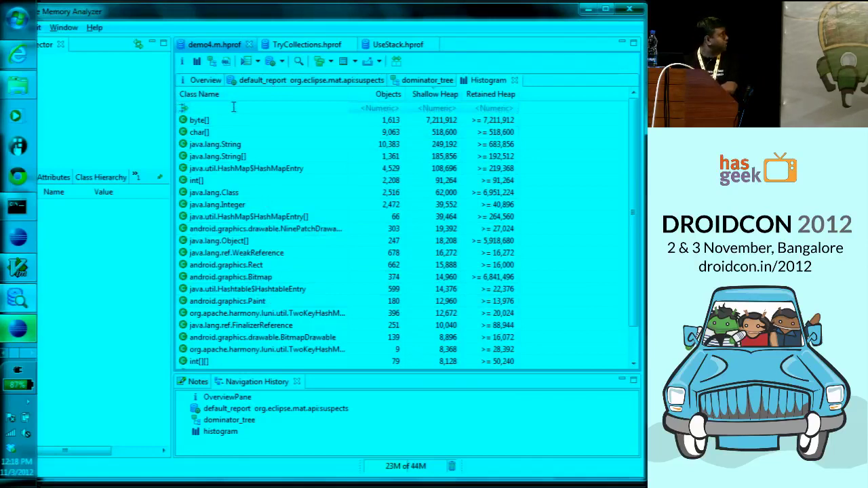
type("MainAct")
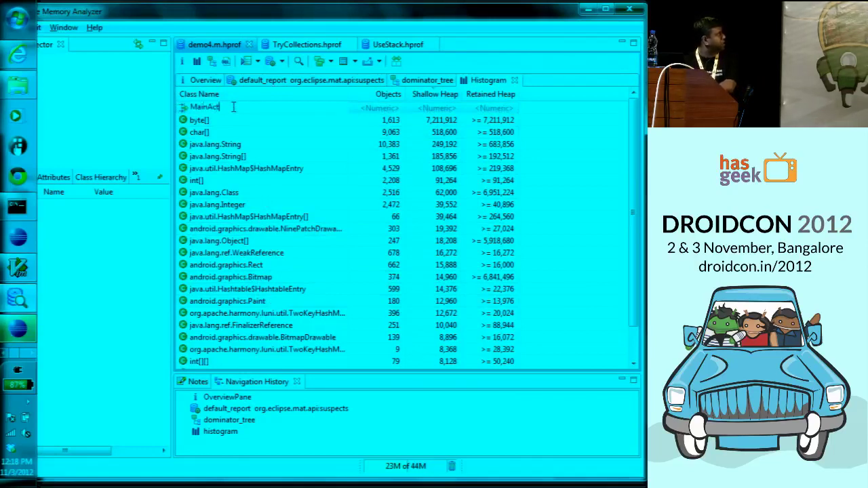
type("ivit")
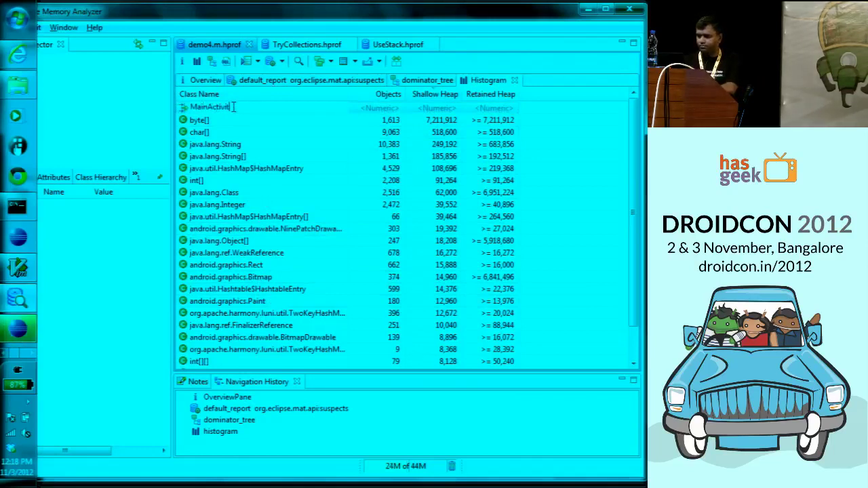
type("y")
key("Return")
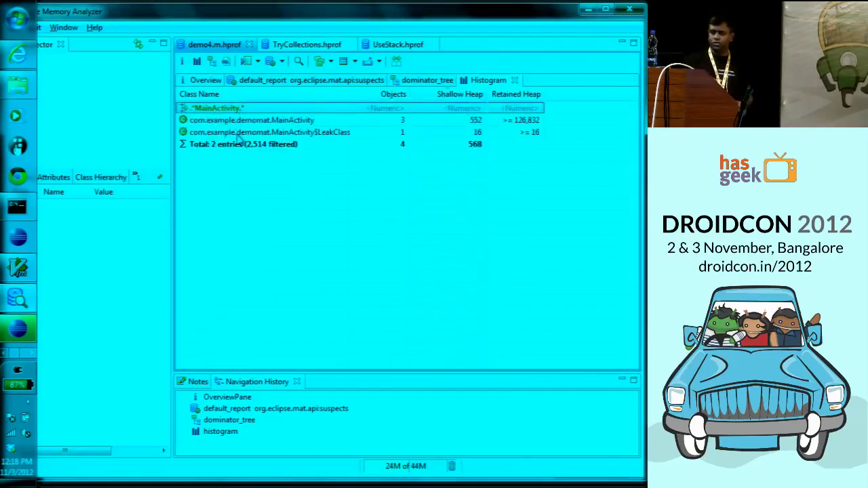
List the com.example.demomat.MainActivity objects with incoming references, dismissing any error dialog.
left_click(280, 120)
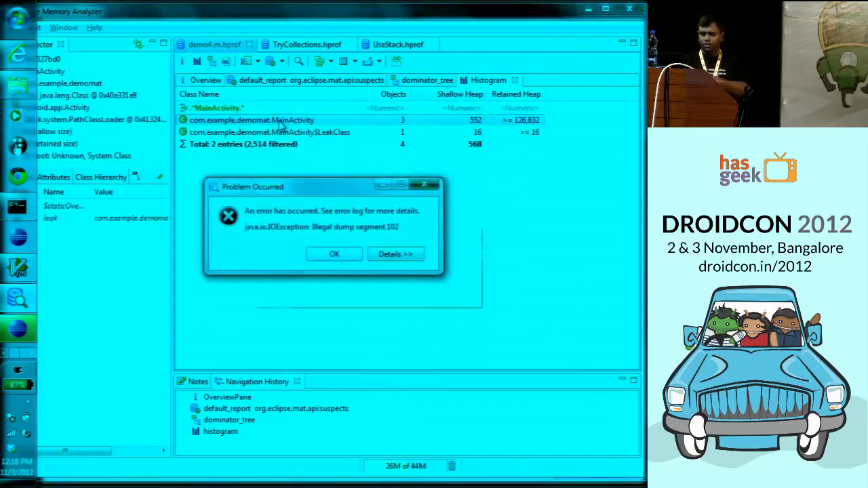
left_click(355, 256)
right_click(314, 125)
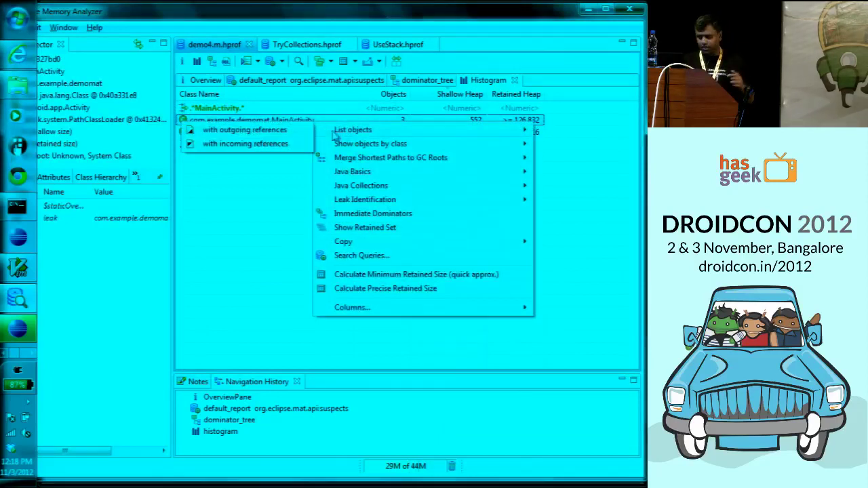
mouse_move(363, 146)
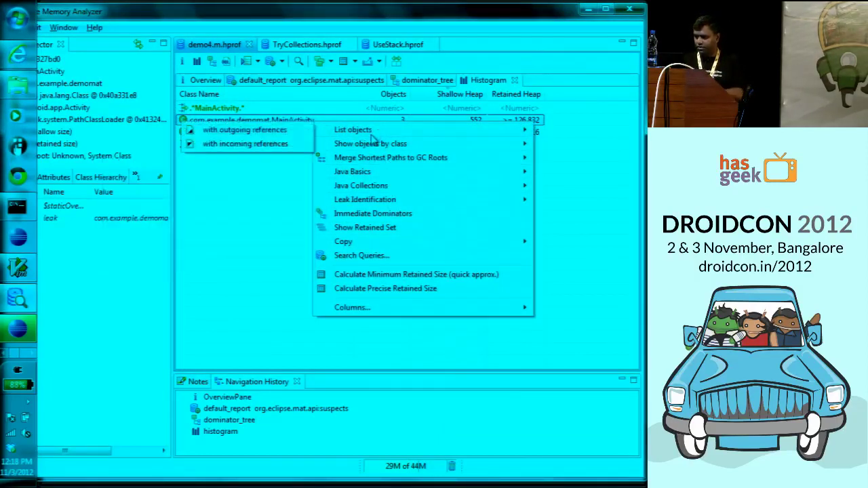
mouse_move(380, 132)
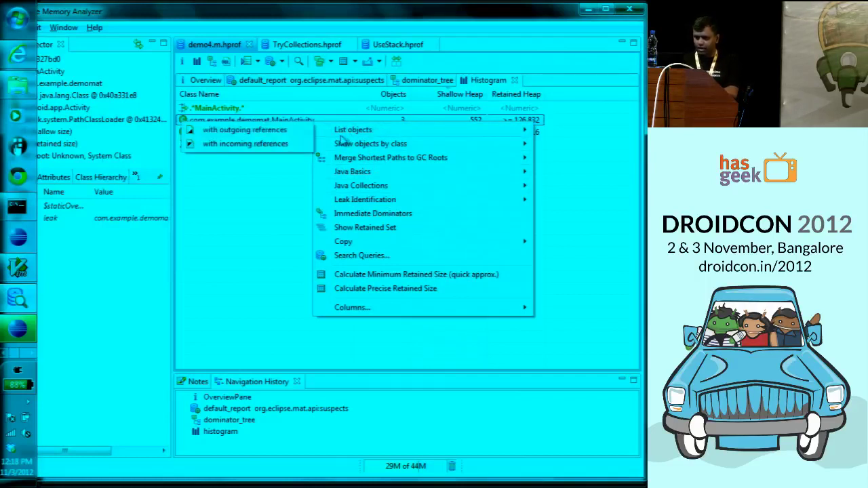
left_click(296, 145)
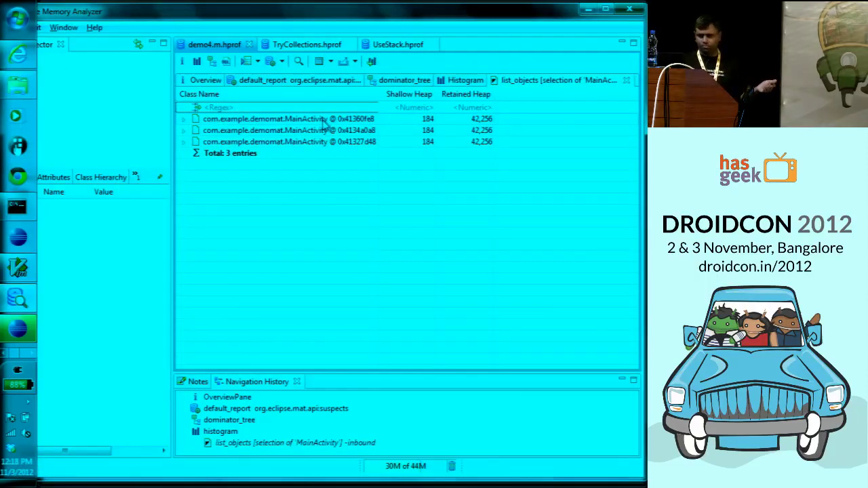
Try to trace the path to GC roots, excluding weak references, for the first listed MainActivity instance.
right_click(276, 120)
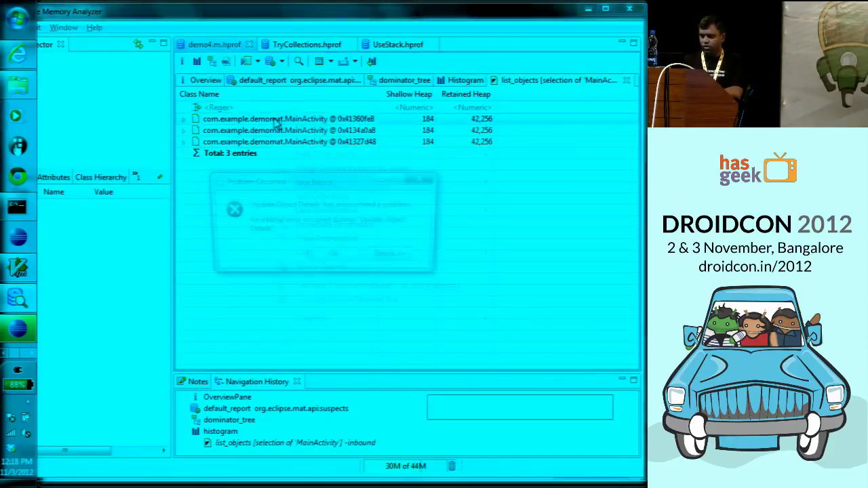
left_click(256, 185)
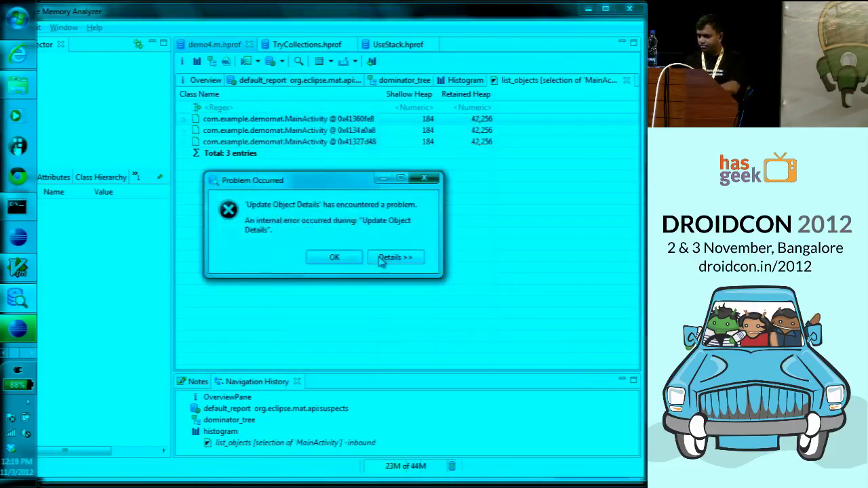
left_click(334, 257)
right_click(309, 124)
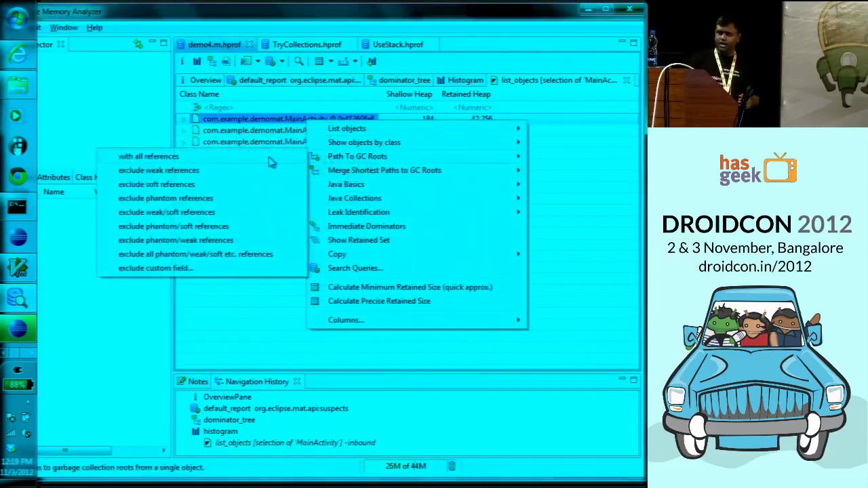
left_click(209, 171)
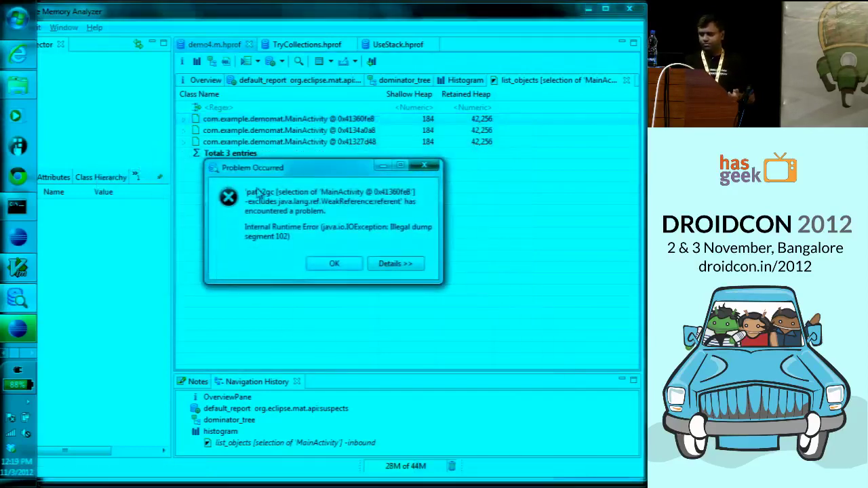
left_click(335, 264)
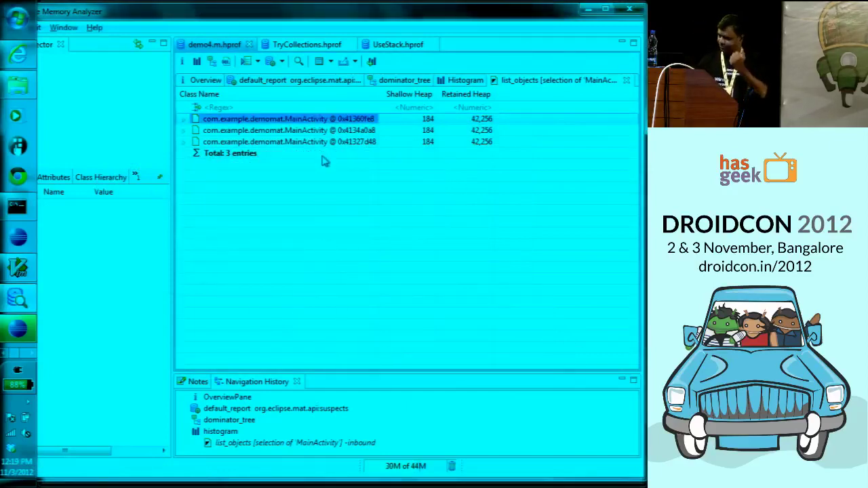
Try to bring up the query options for the second and third MainActivity instances, dismissing the error dialogs.
right_click(288, 135)
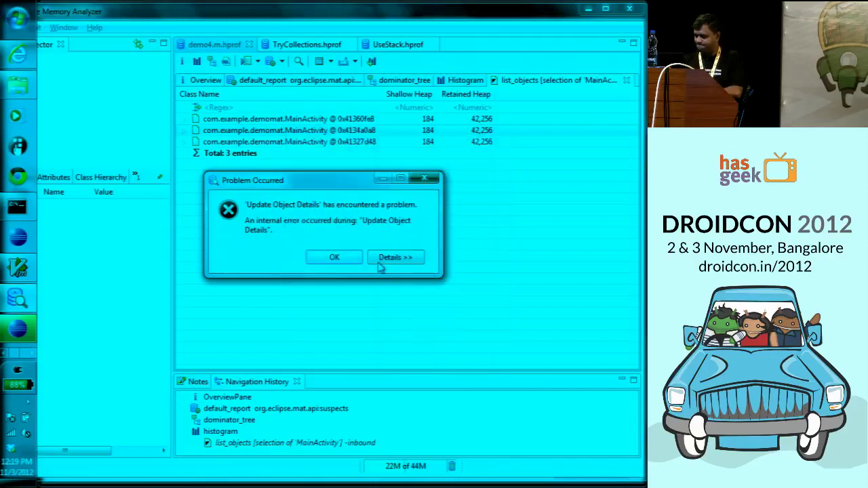
left_click(362, 261)
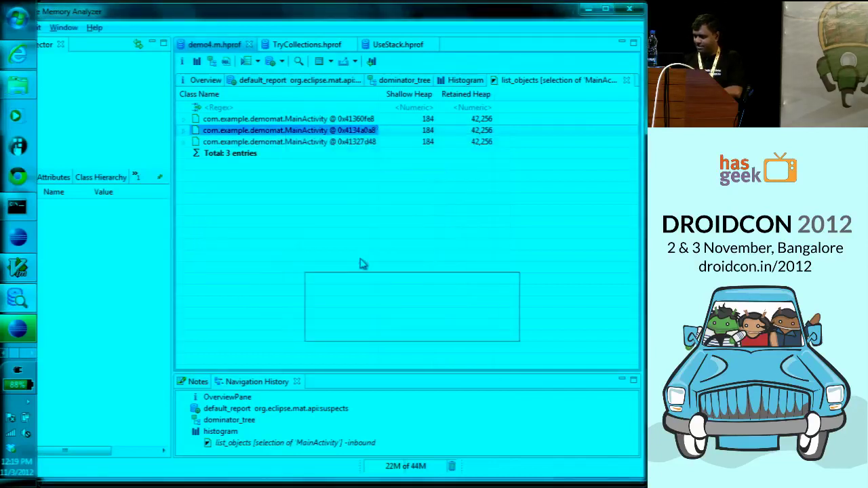
right_click(337, 141)
left_click(325, 255)
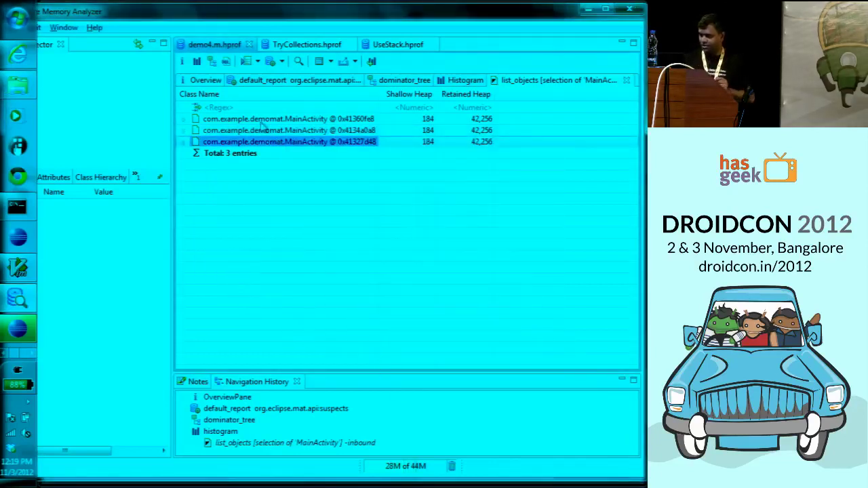
Switch to the TryCollections.hprof heap dump, open its class histogram and widen the Class Name column.
left_click(320, 45)
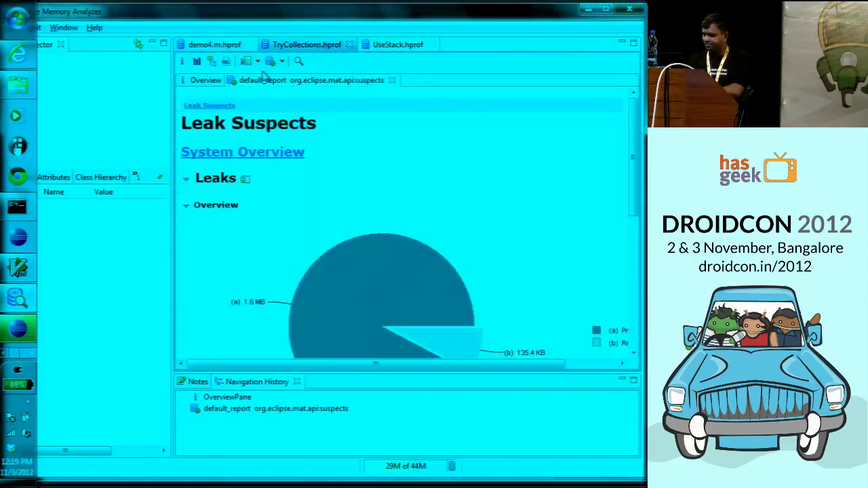
left_click(196, 61)
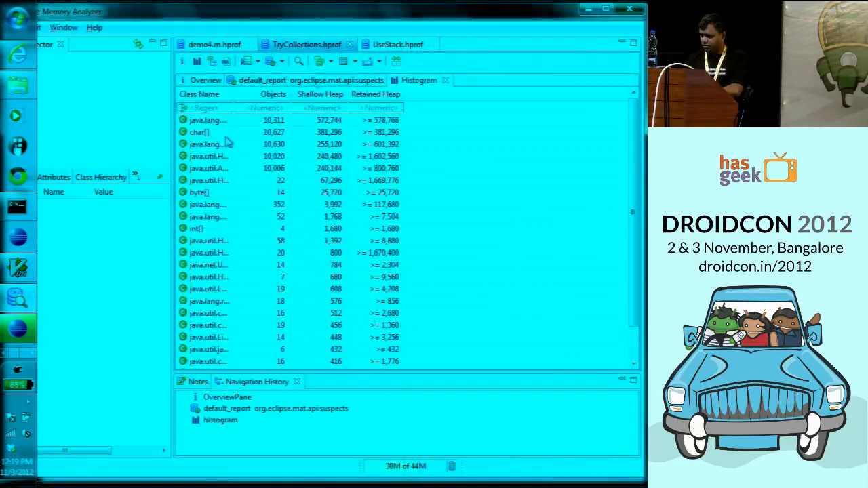
left_click_drag(243, 94, 384, 113)
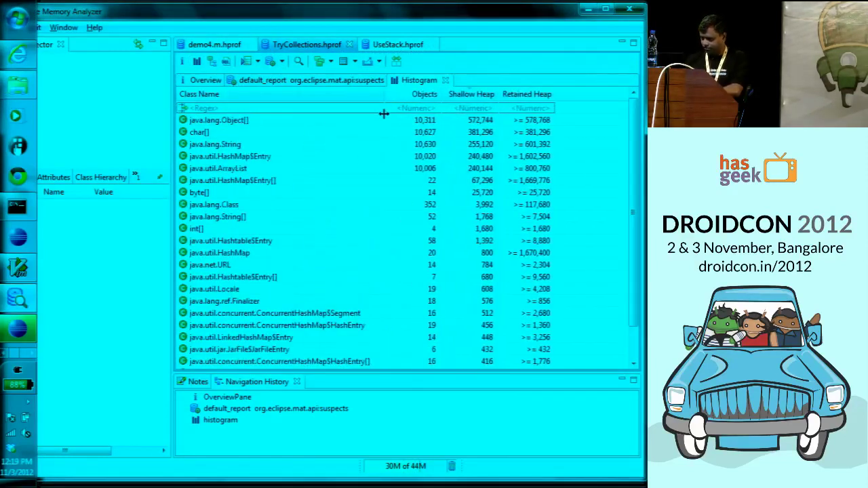
List the java.util.HashMap objects with incoming references.
right_click(242, 254)
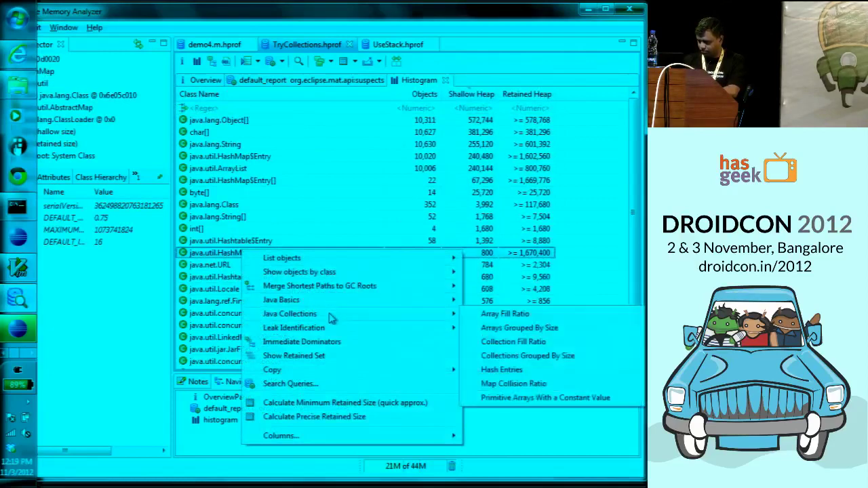
mouse_move(324, 263)
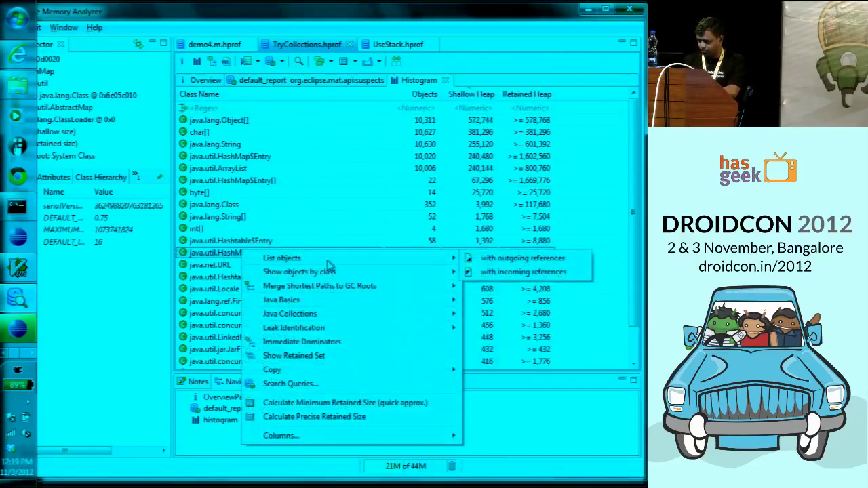
left_click(531, 272)
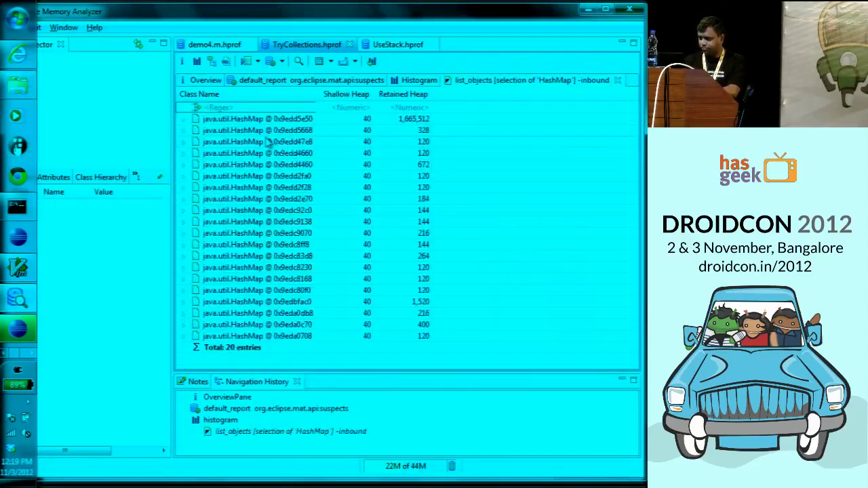
Show the path to GC roots, excluding weak references, for the first listed HashMap and widen the Inspector pane.
right_click(261, 120)
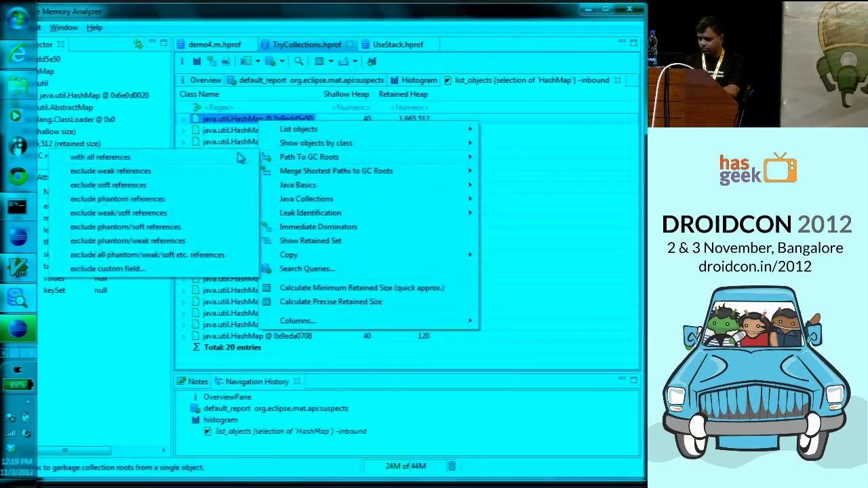
left_click(198, 172)
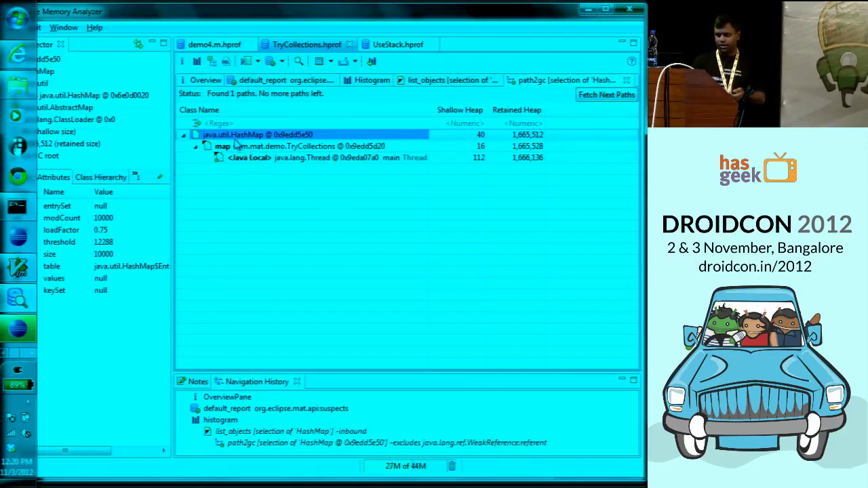
left_click_drag(169, 171, 194, 167)
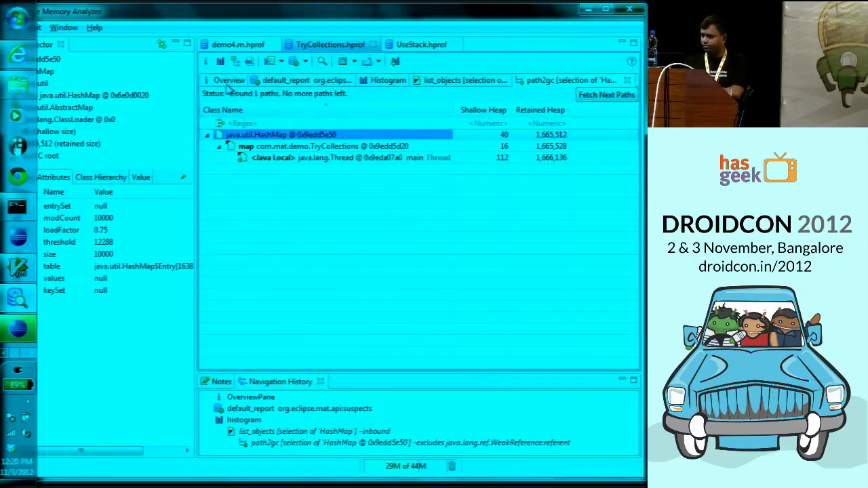
Open another histogram of TryCollections.hprof and widen its Class Name column to show full names.
left_click(219, 61)
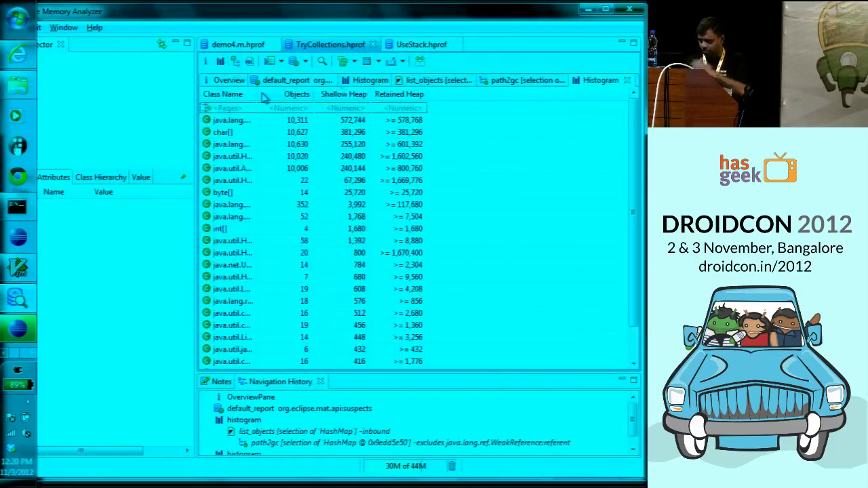
left_click_drag(256, 94, 353, 95)
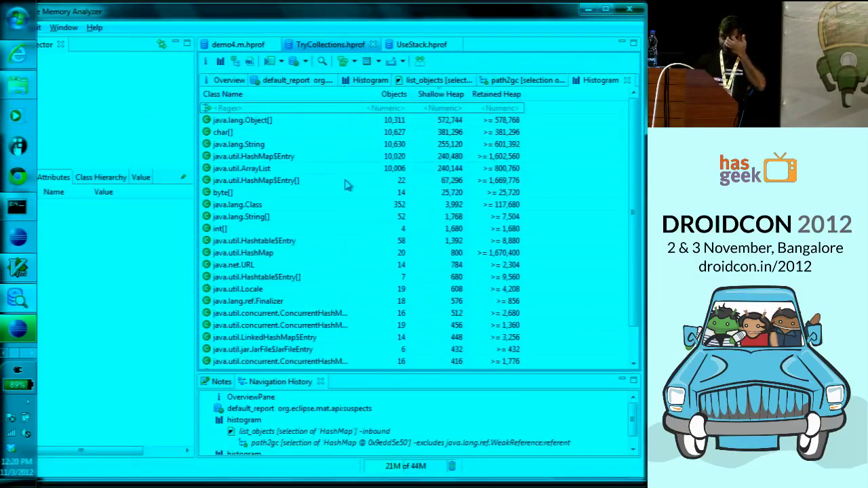
Group the java.util.HashMap objects by value using the default arguments.
left_click(286, 255)
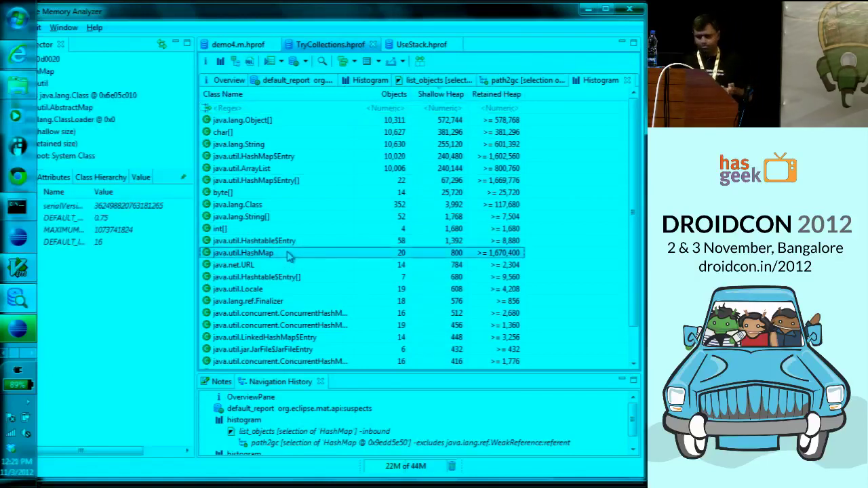
right_click(290, 255)
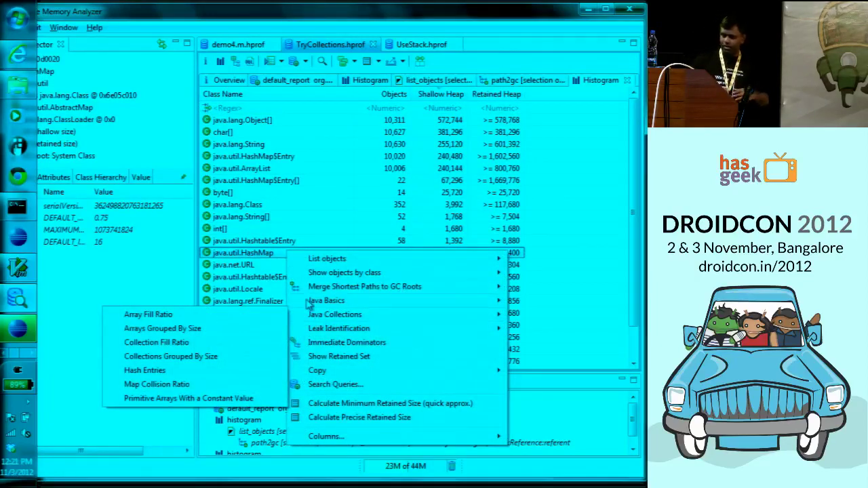
mouse_move(308, 304)
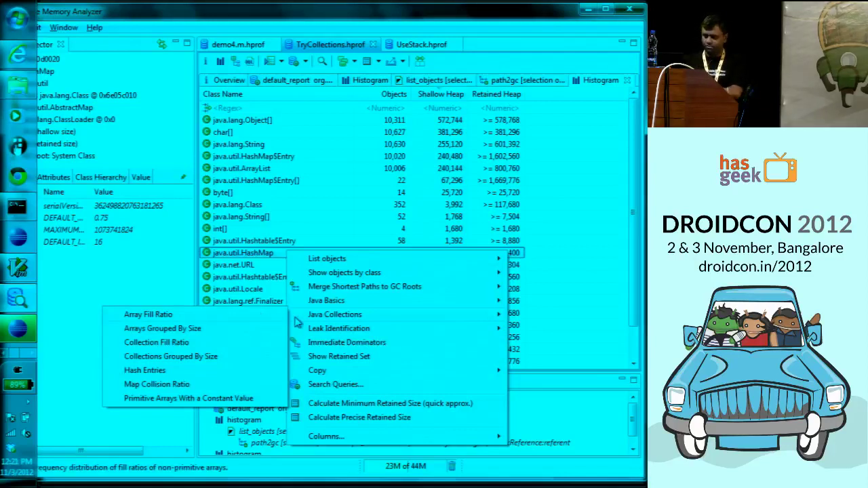
mouse_move(323, 272)
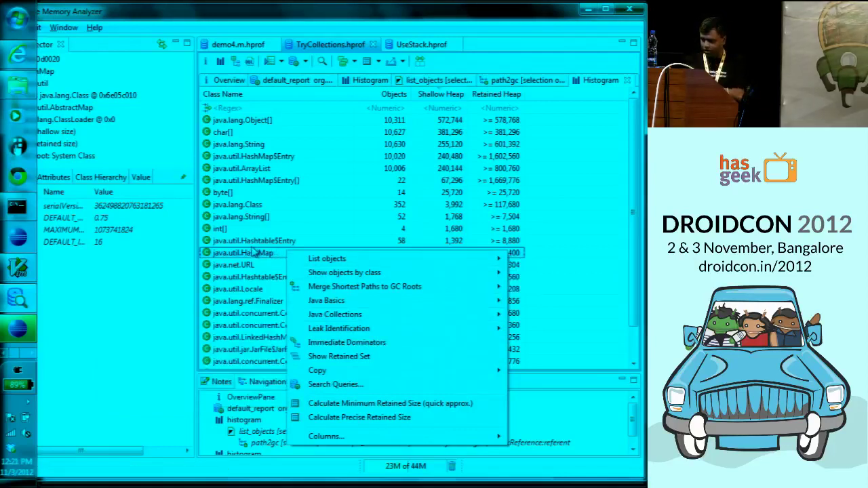
left_click(256, 255)
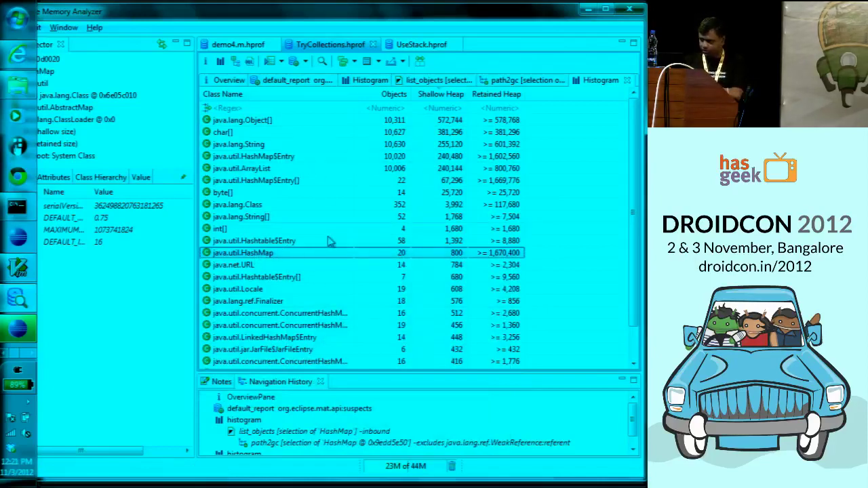
right_click(296, 253)
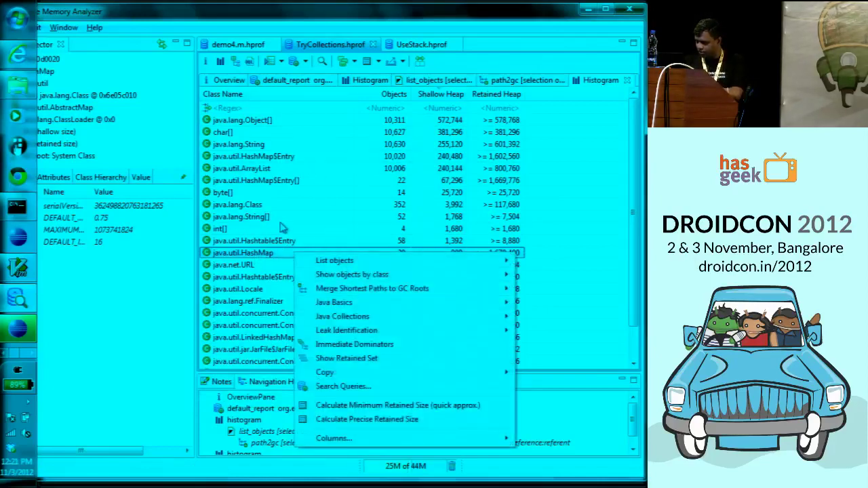
mouse_move(371, 328)
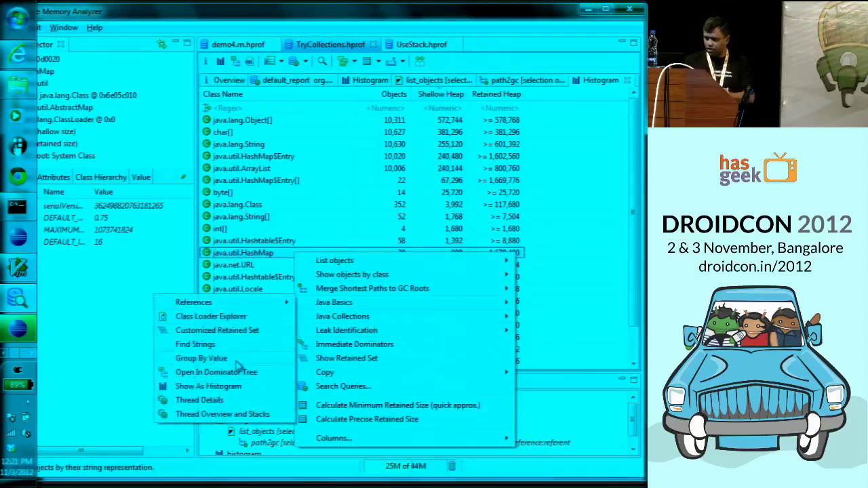
left_click(201, 358)
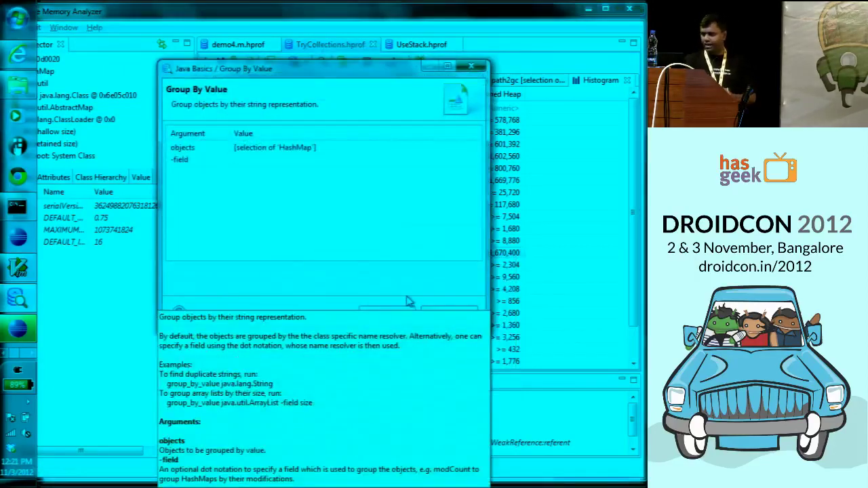
double_click(387, 69)
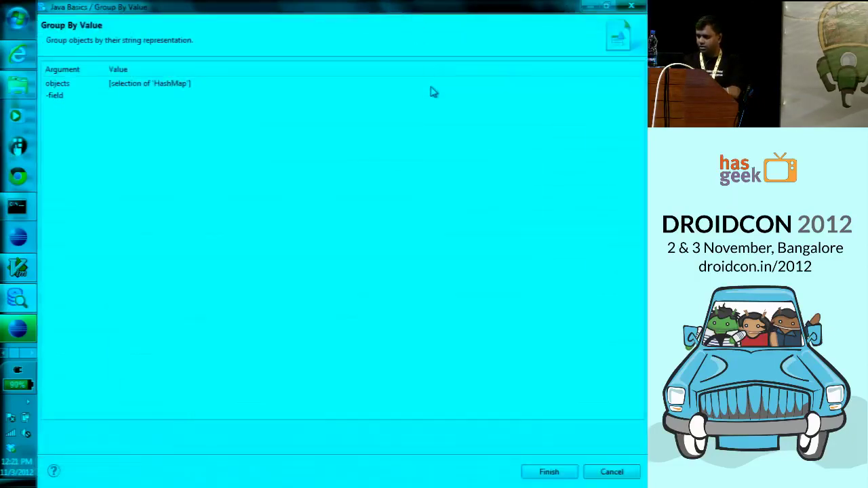
left_click(567, 475)
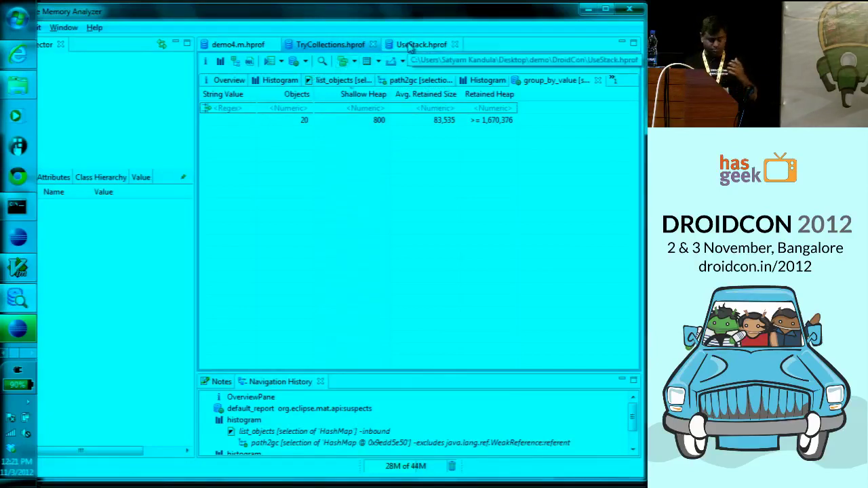
Switch to the UseStack.hprof heap dump, open its class histogram and widen the Class Name column.
left_click(412, 45)
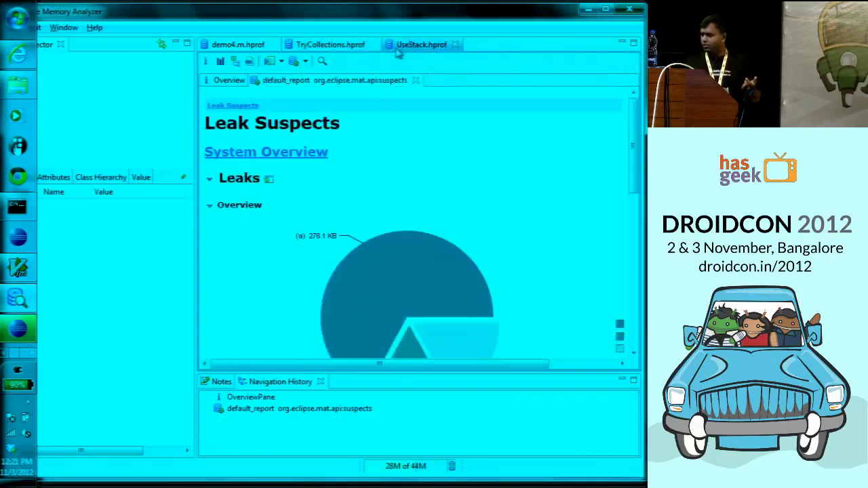
left_click(229, 82)
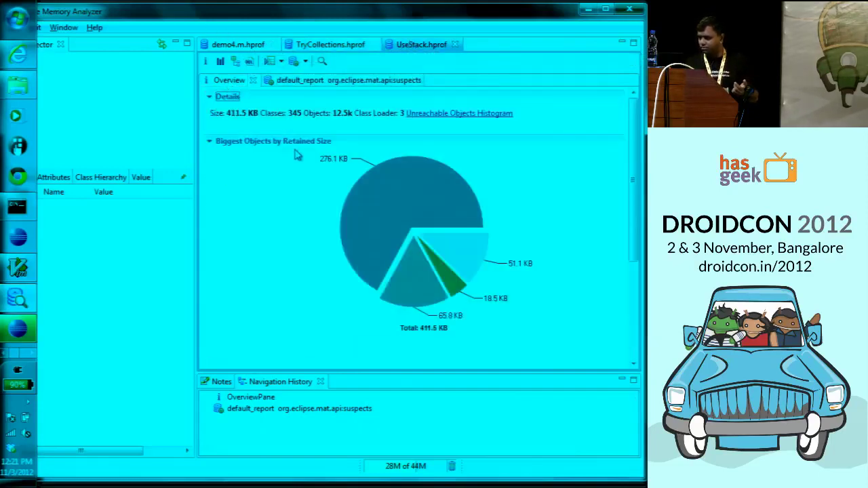
left_click(220, 61)
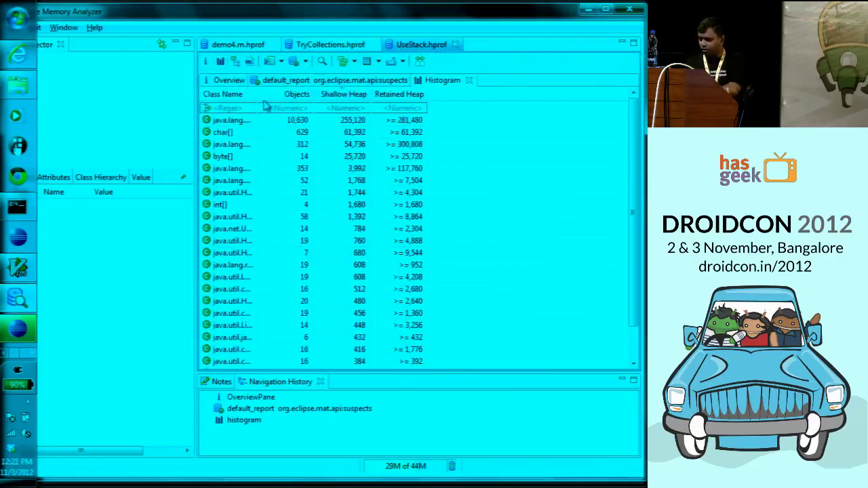
left_click_drag(262, 94, 373, 94)
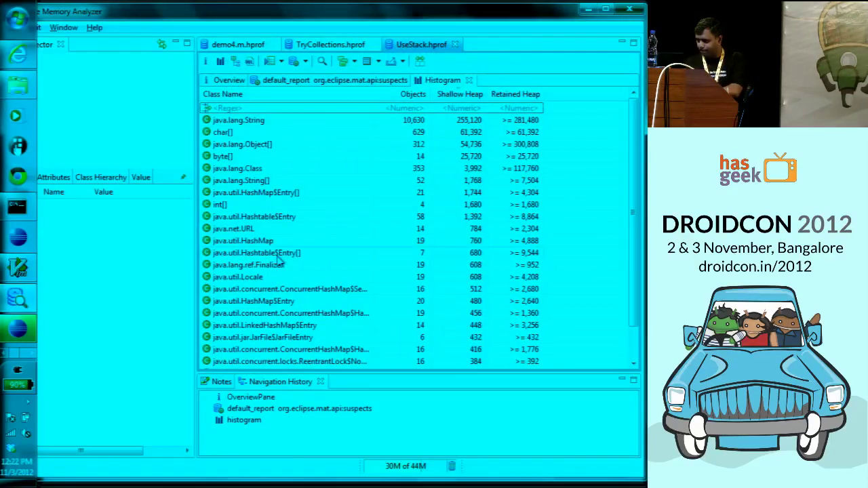
Group the java.lang.String objects by value, widen the String Value column and select the Hello entry.
left_click(283, 180)
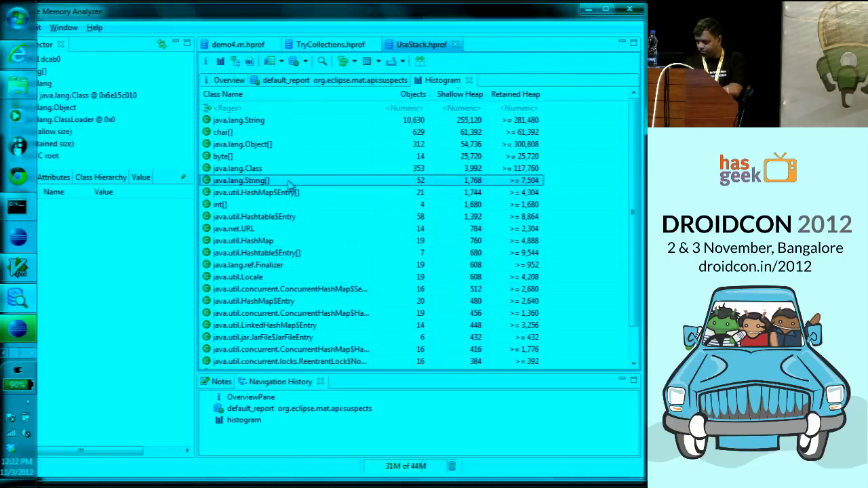
right_click(273, 122)
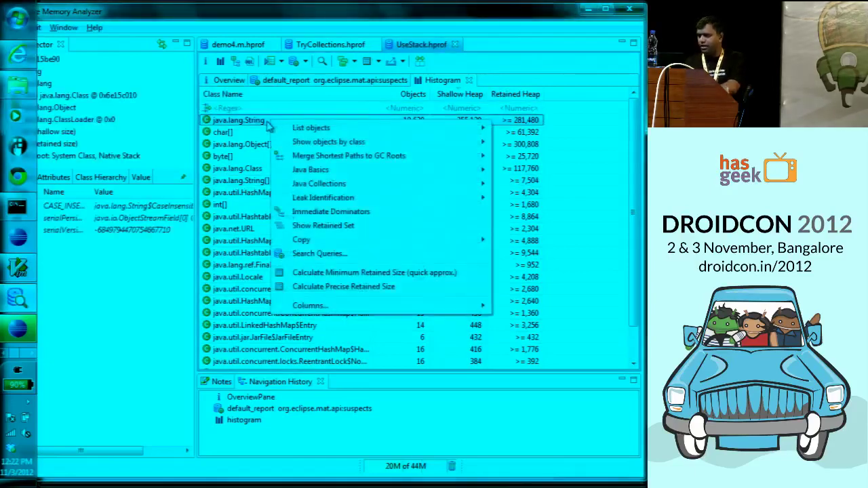
left_click(261, 120)
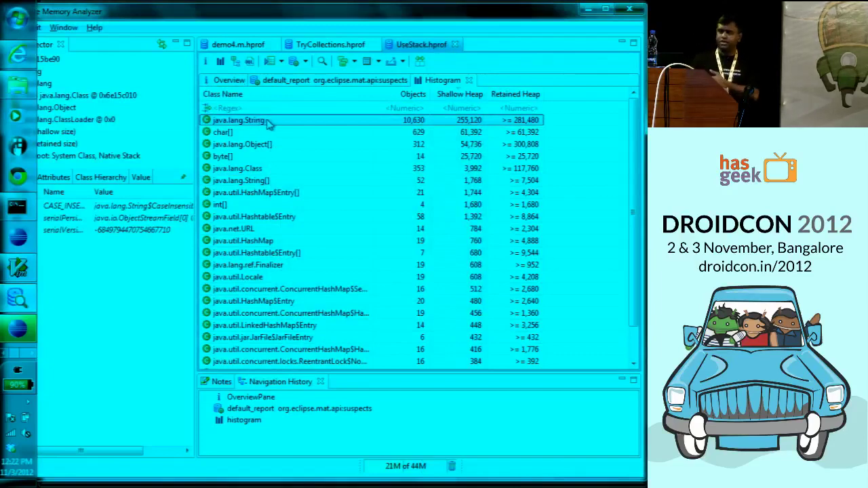
right_click(269, 121)
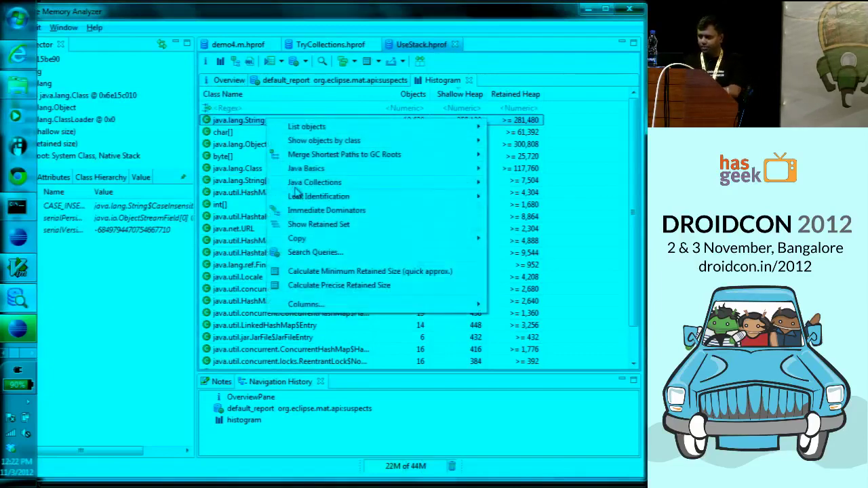
mouse_move(311, 170)
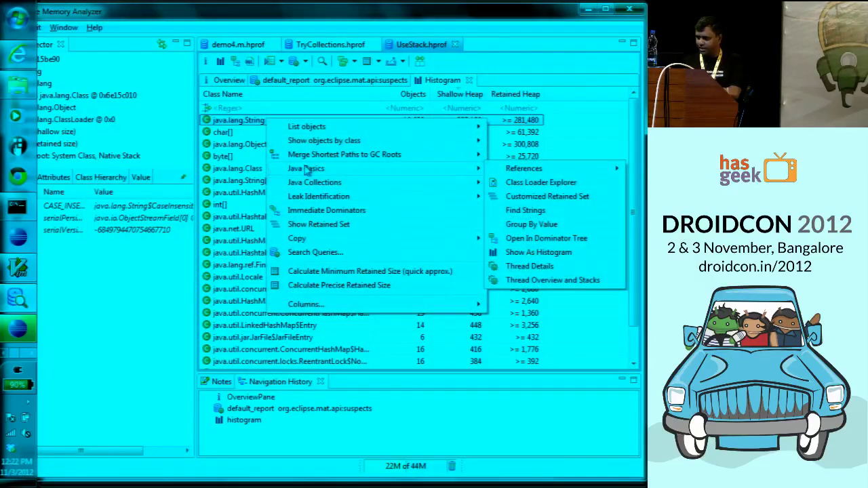
left_click(554, 224)
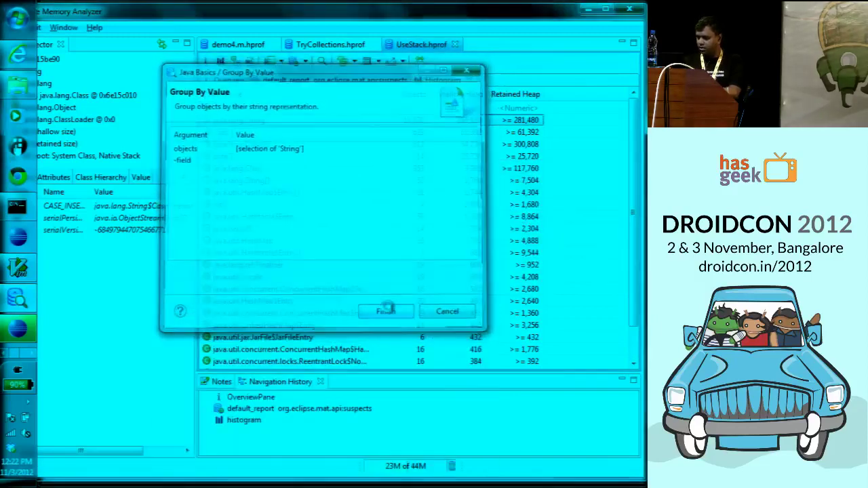
left_click(387, 307)
left_click_drag(275, 94, 330, 94)
left_click(291, 125)
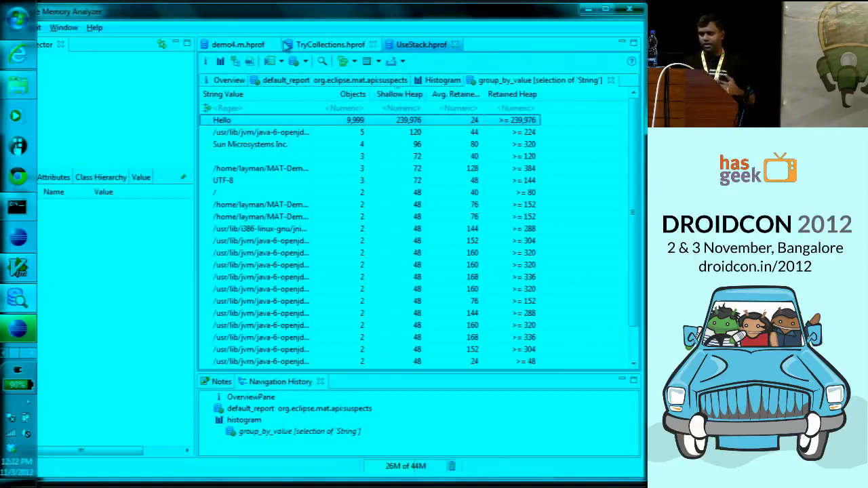
Run the OQL query SELECT * FROM java.lang.String str WHERE str.toString = "Hello" on TryCollections.hprof.
left_click(249, 42)
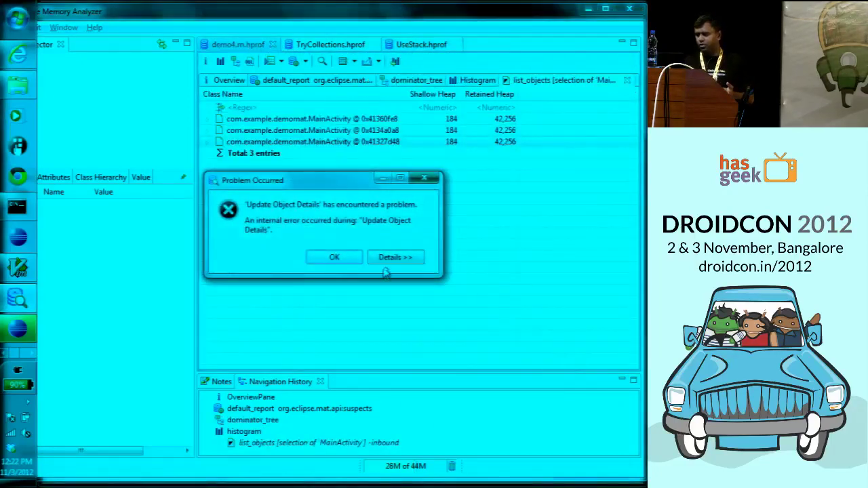
left_click(342, 260)
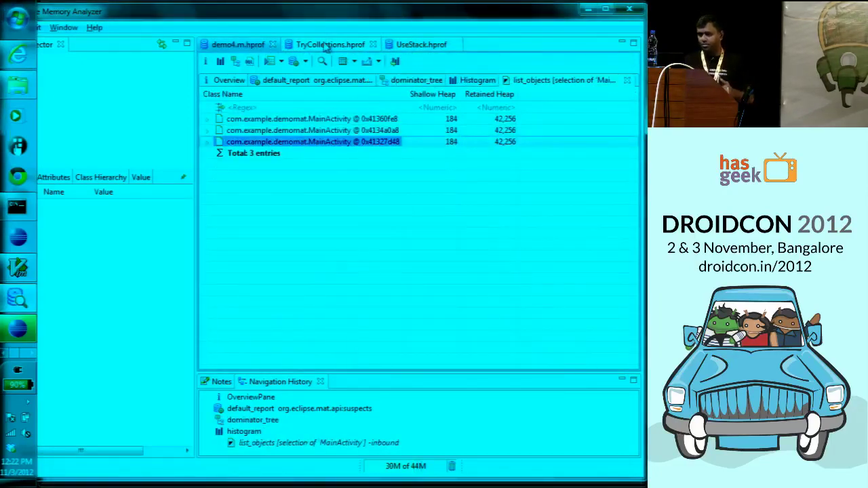
left_click(325, 46)
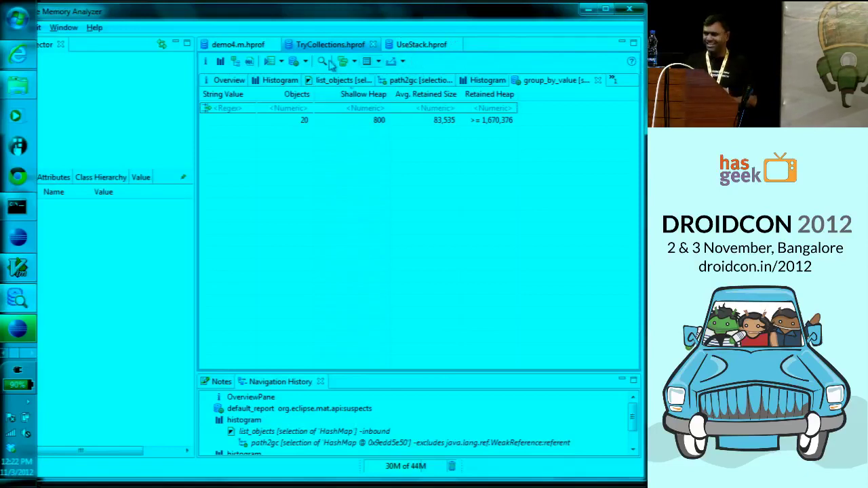
left_click(249, 62)
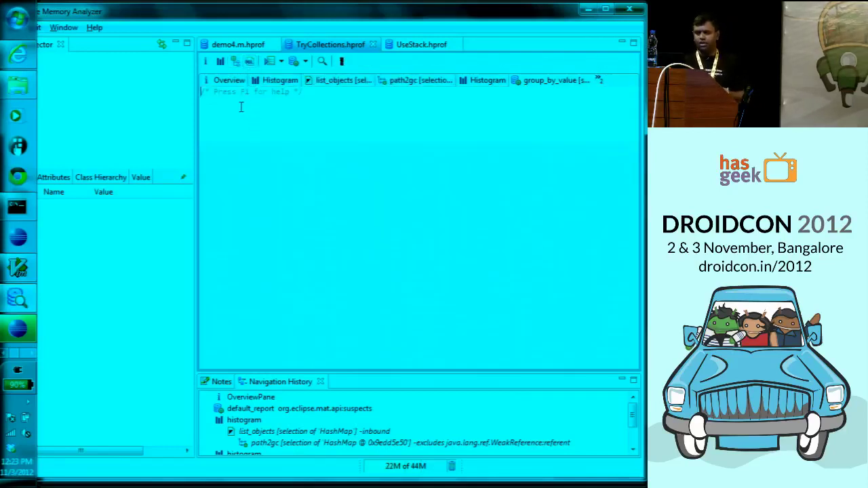
key("Return")
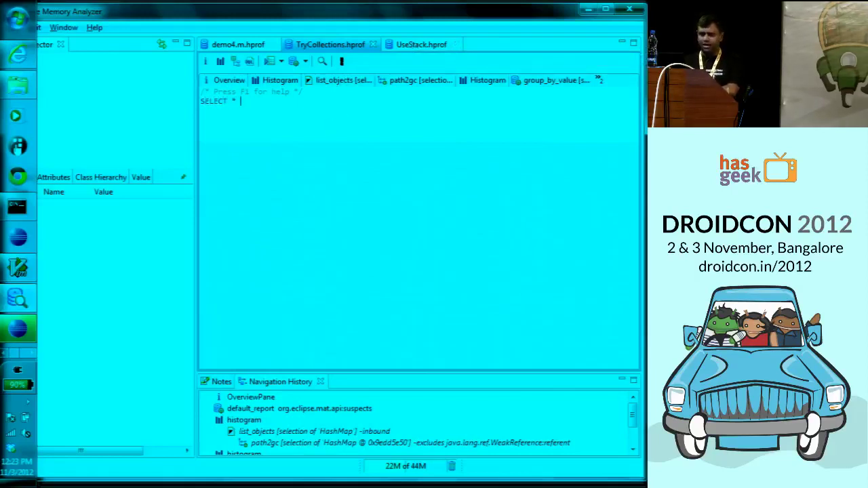
type("M")
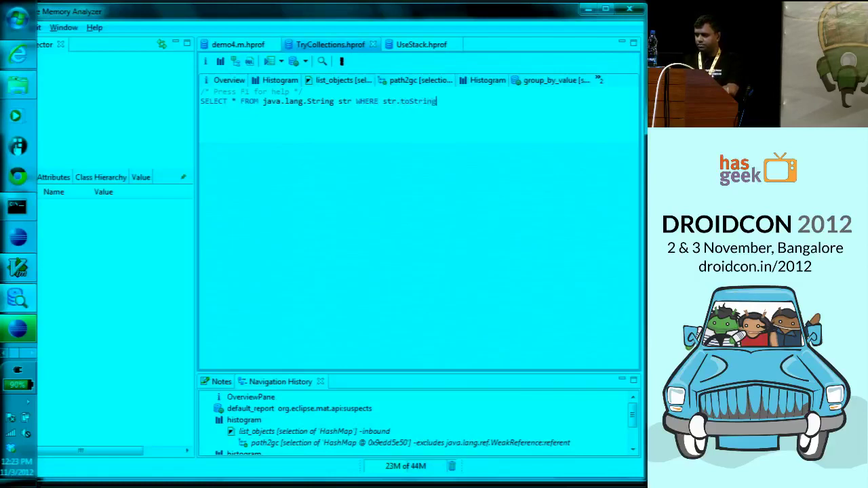
type("= \"HE")
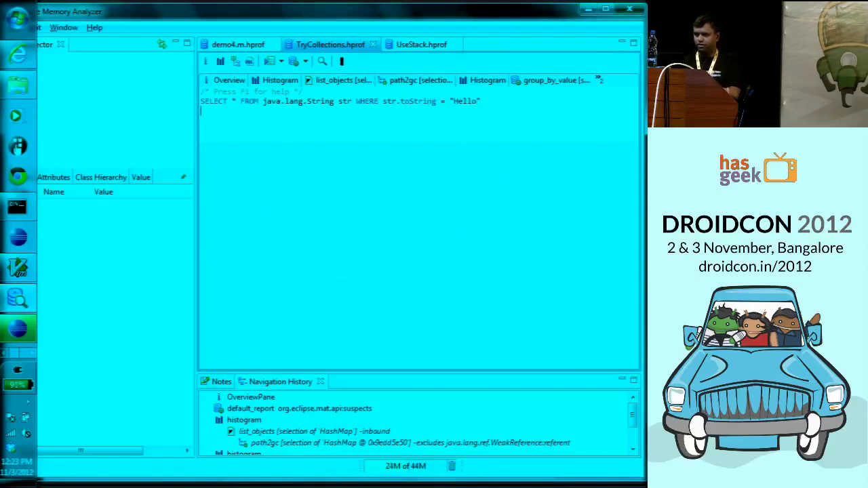
left_click(342, 62)
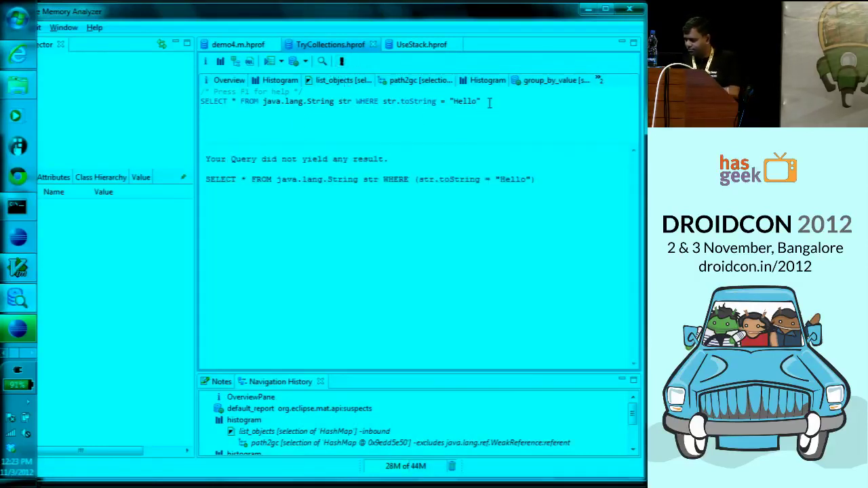
Change str.toString to the method call str.toString() in the query's WHERE condition and rerun it.
key("Left")
key("Left")
key("Left")
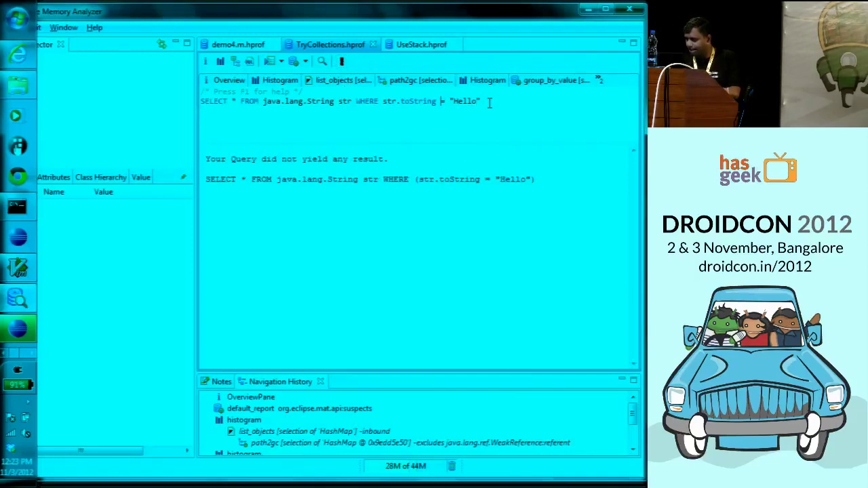
type("()")
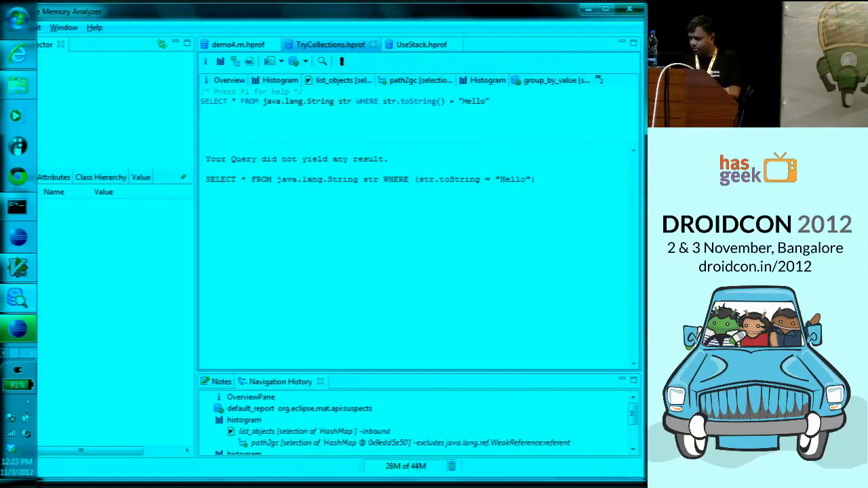
key("Return")
key("BackSpace")
key("BackSpace")
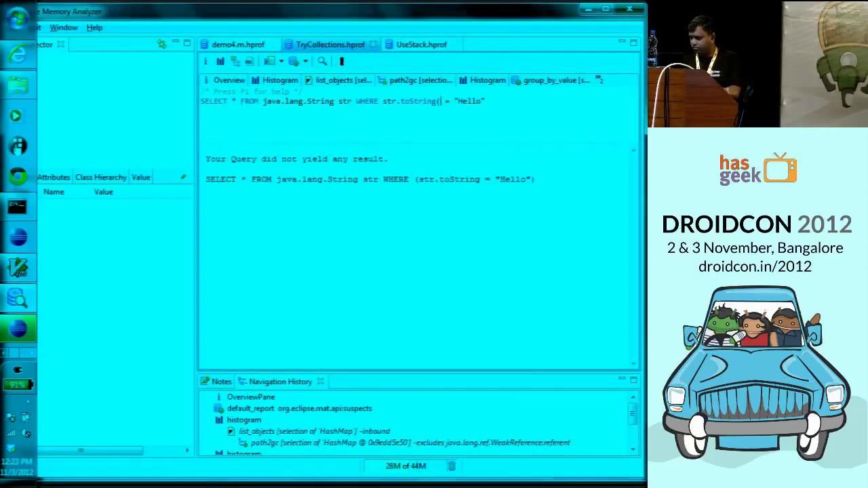
type(")")
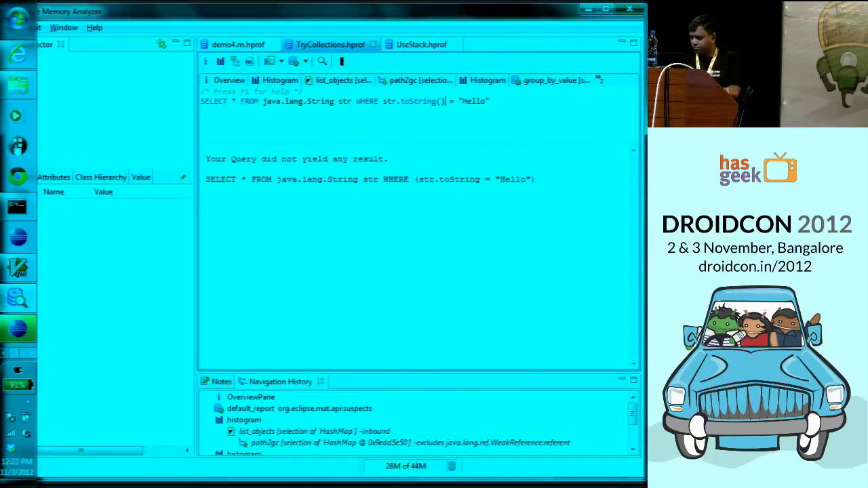
left_click(342, 61)
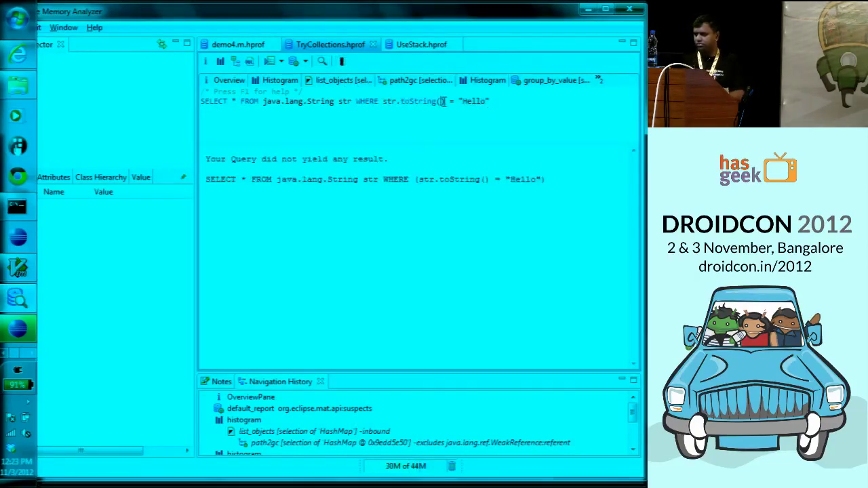
Shorten the query's condition to WHERE str = "Hello" and rerun it.
key("BackSpace")
key("BackSpace")
key("BackSpace")
key("BackSpace")
key("BackSpace")
key("BackSpace")
key("BackSpace")
key("BackSpace")
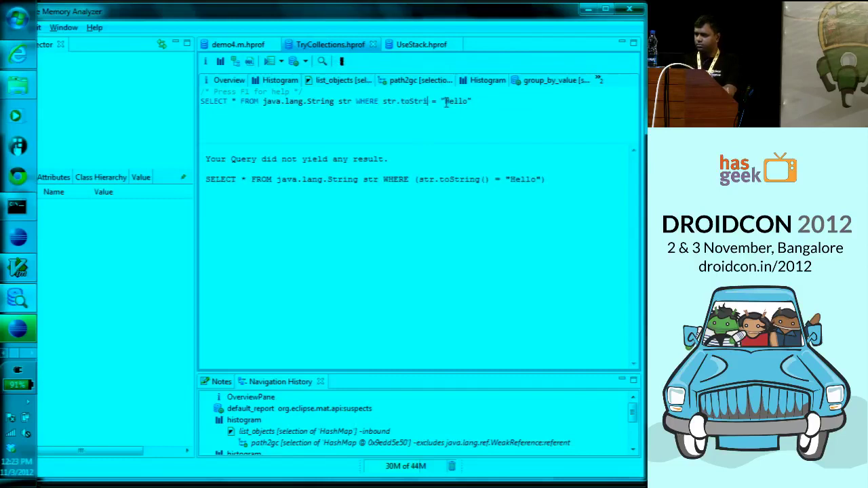
key("BackSpace")
key("BackSpace")
key("BackSpace")
left_click(341, 61)
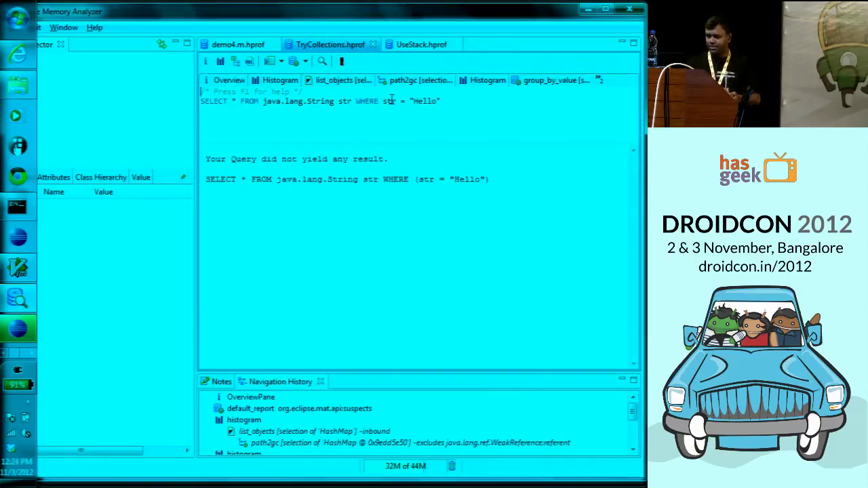
Switch to the presentation and advance from the Eclipse Memory Analyzer Tool slide to the Demo slide.
left_click(446, 100)
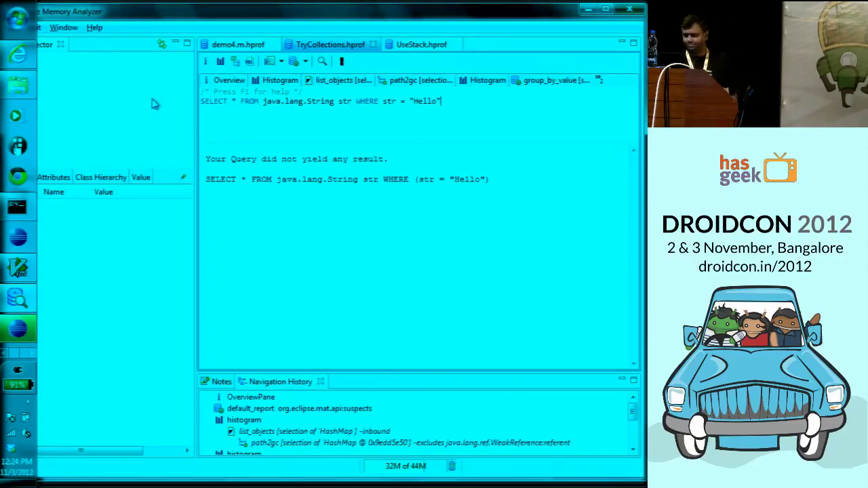
key("alt+Tab")
key("Tab")
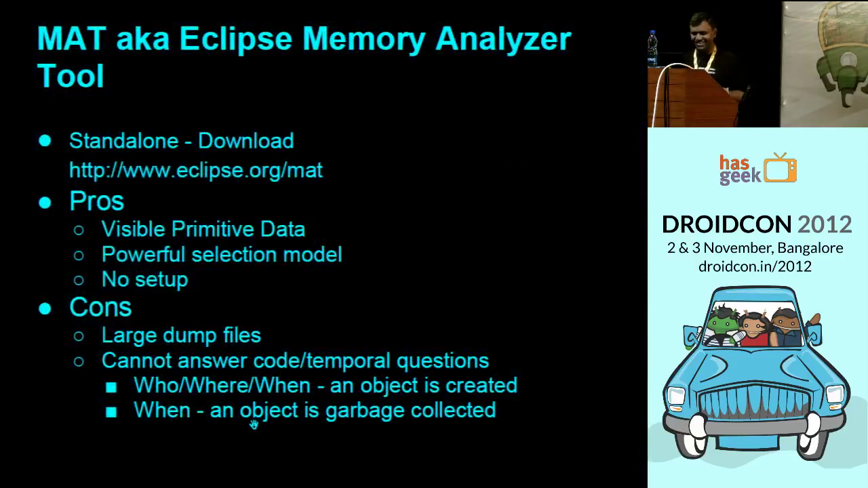
key("Right")
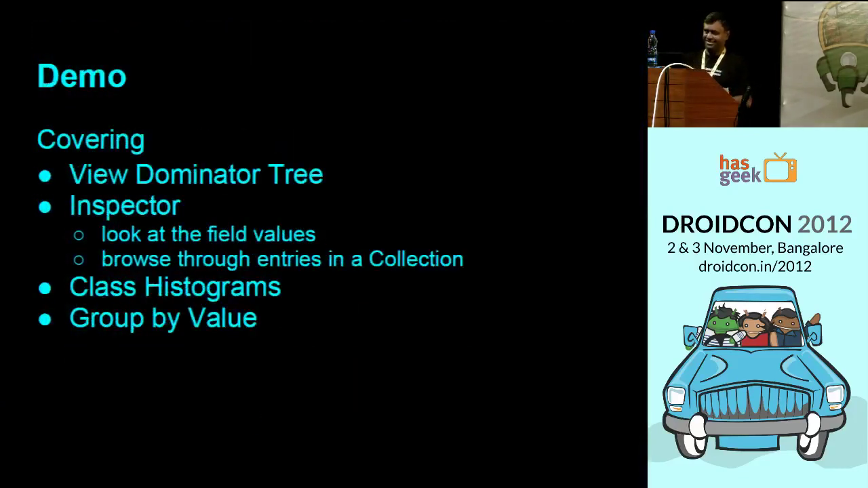